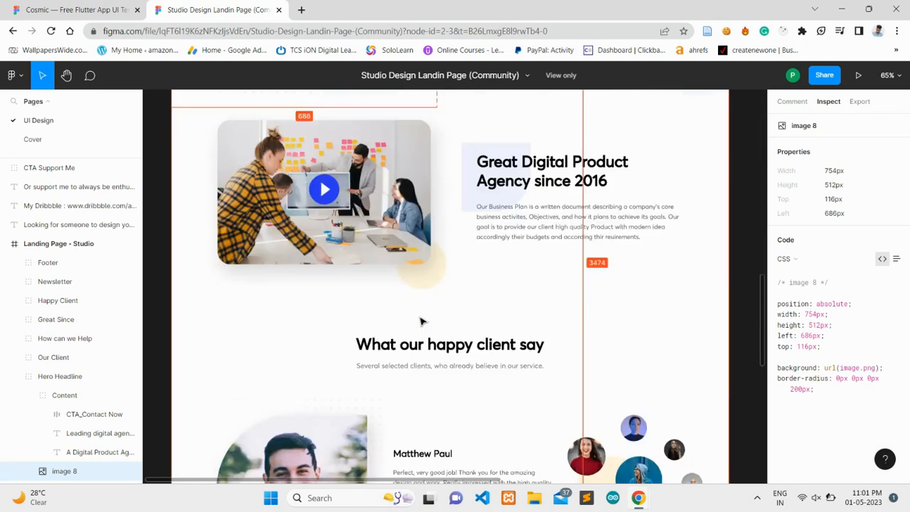
Look over the Studio landing page design, from the client testimonials and newsletter section back up to the hero section
scroll(421, 322, "down", 5)
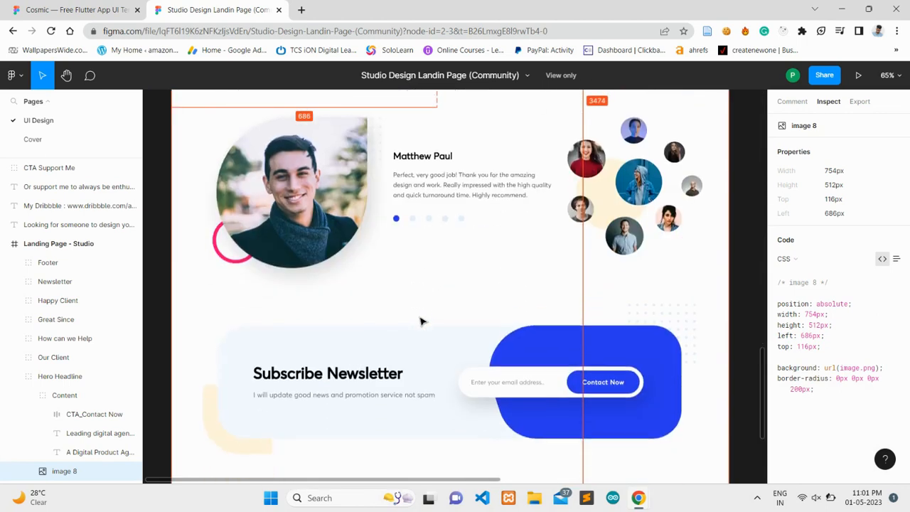
scroll(422, 322, "up", 15)
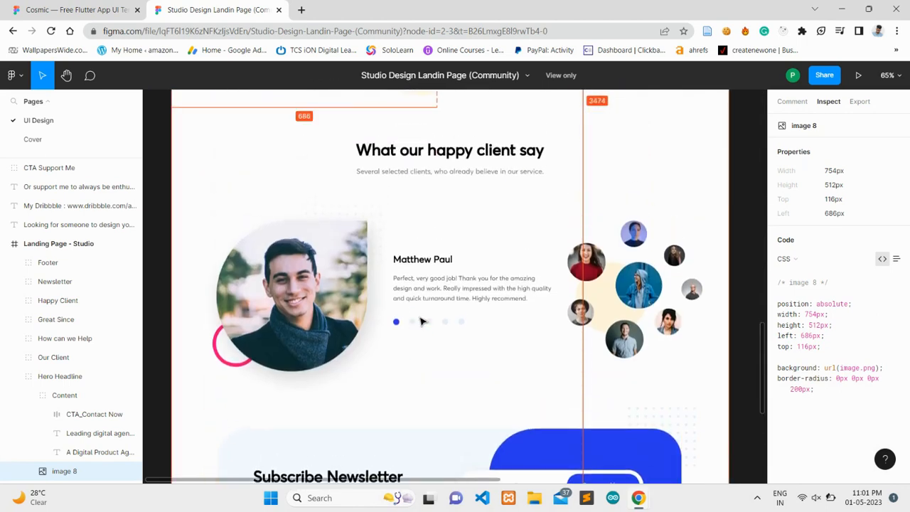
scroll(421, 321, "up", 4)
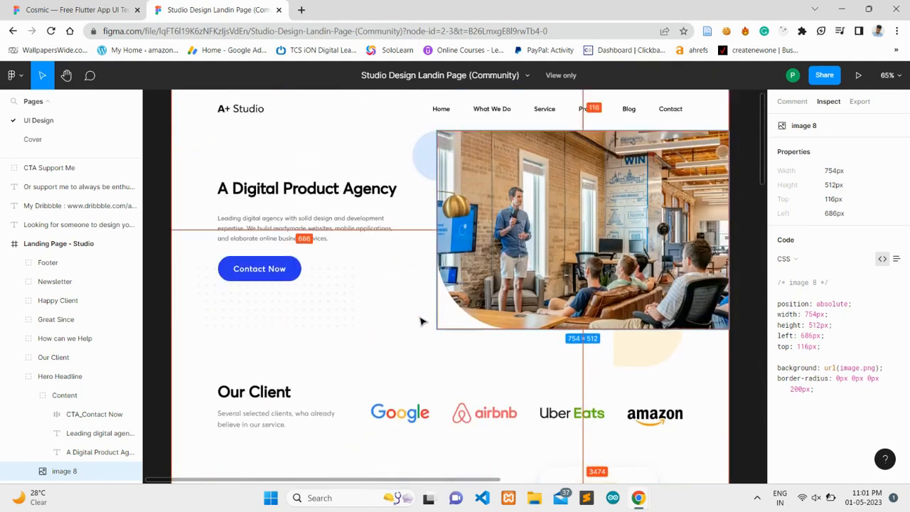
scroll(421, 321, "up", 2, "ctrl")
scroll(421, 322, "down", 2, "ctrl")
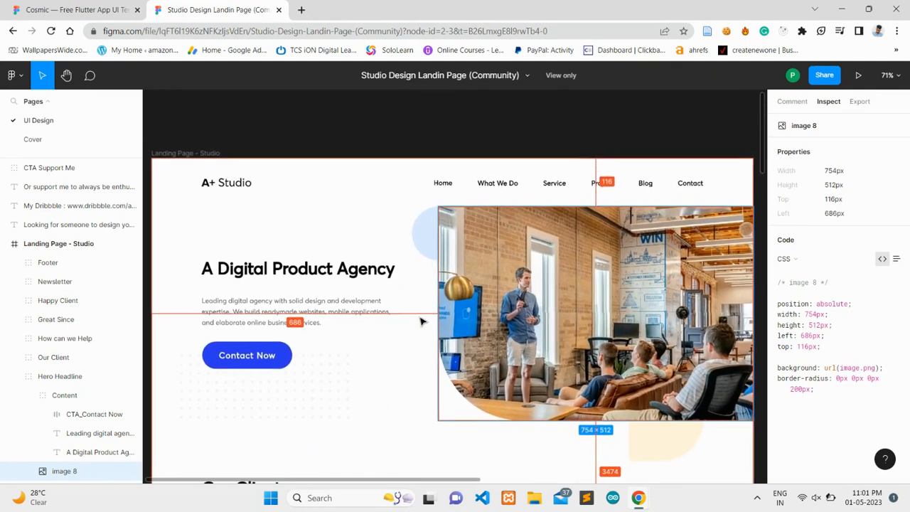
scroll(422, 318, "down", 1)
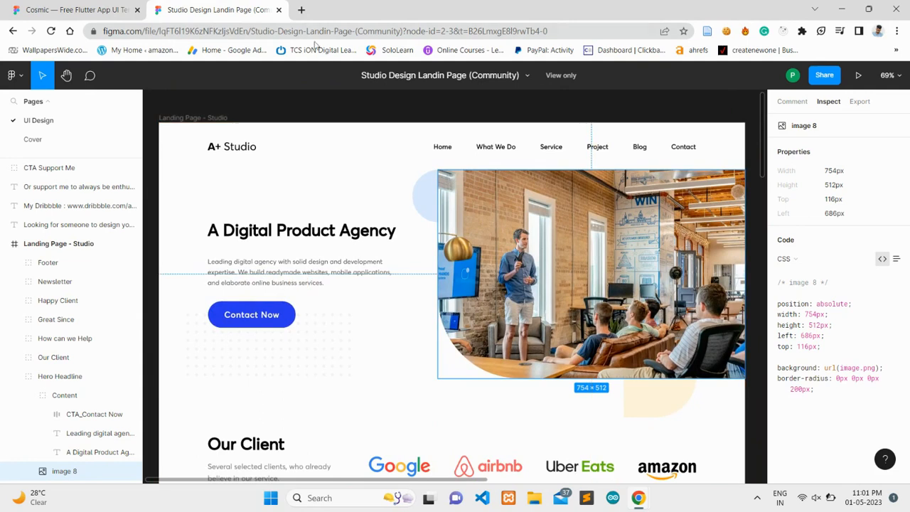
Open function12.io in a new browser tab
left_click(301, 10)
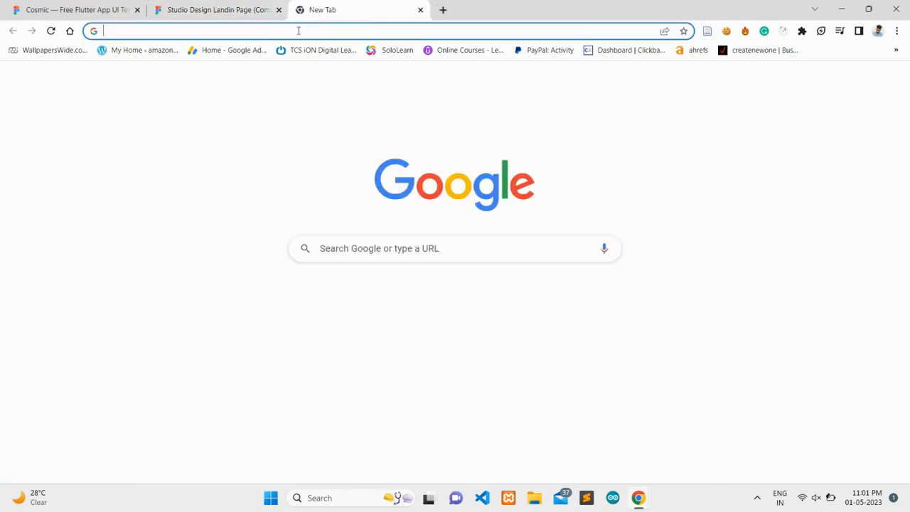
left_click(299, 31)
type("func")
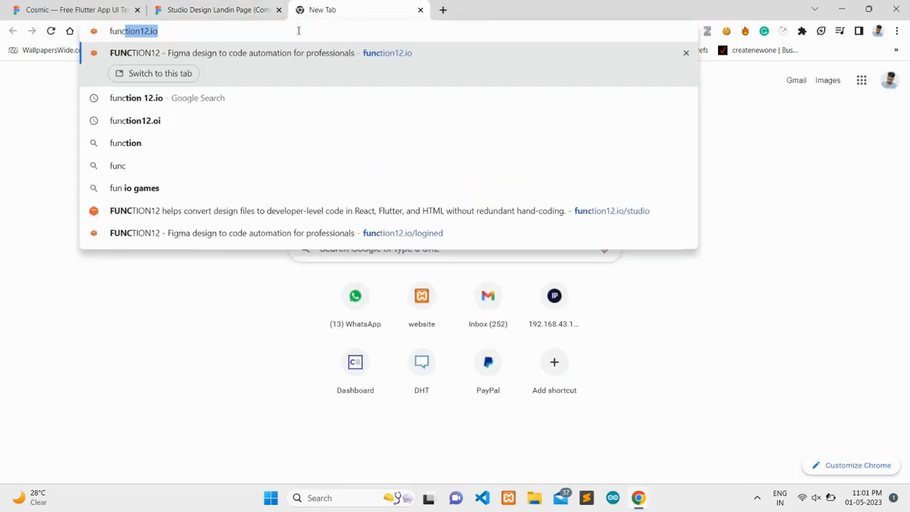
key("Right")
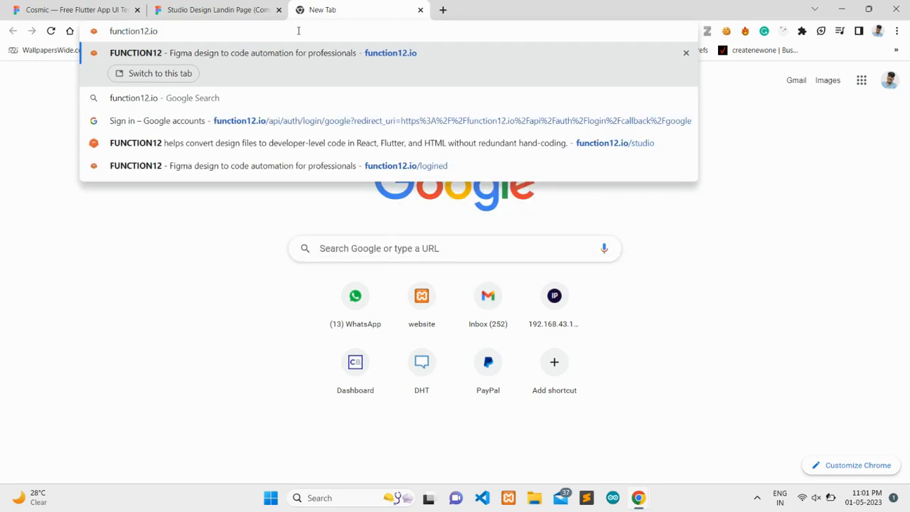
key("Return")
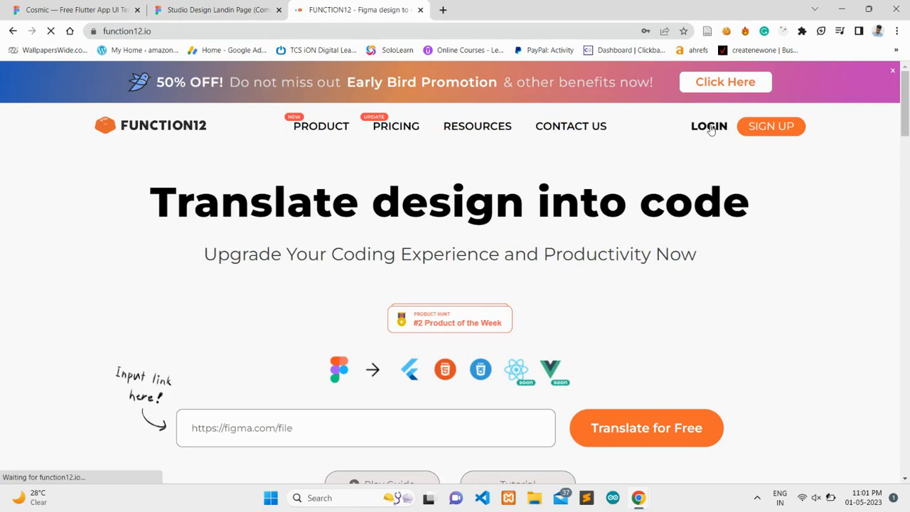
Log in to FUNCTION12 with a Google account and dismiss the overlay covering the project dashboard
left_click(710, 126)
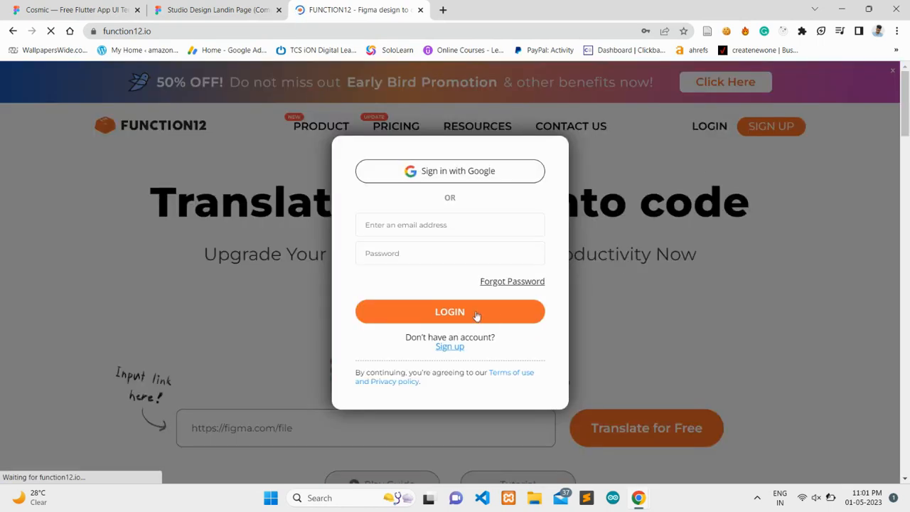
left_click(451, 173)
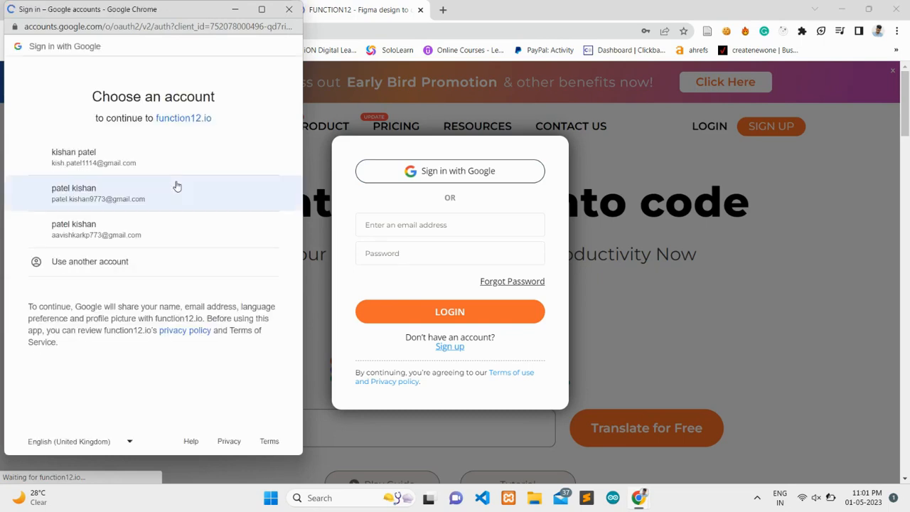
left_click(124, 240)
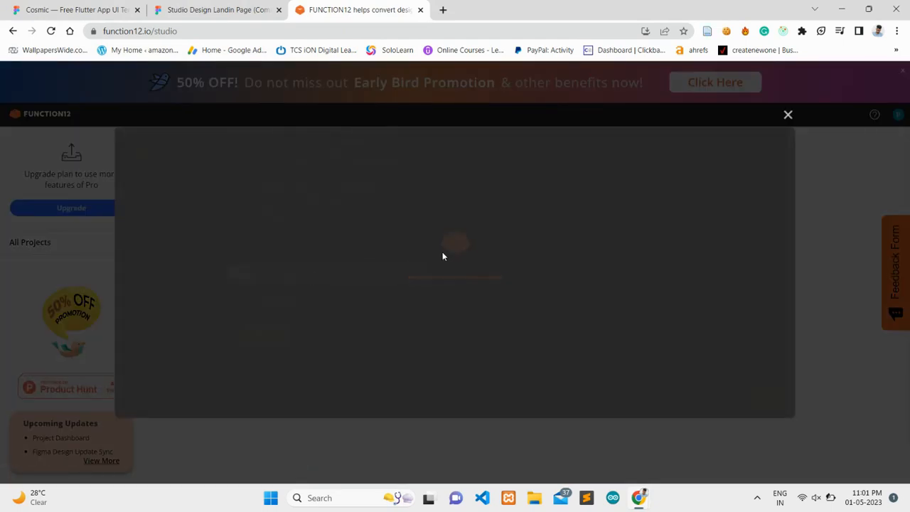
left_click(788, 114)
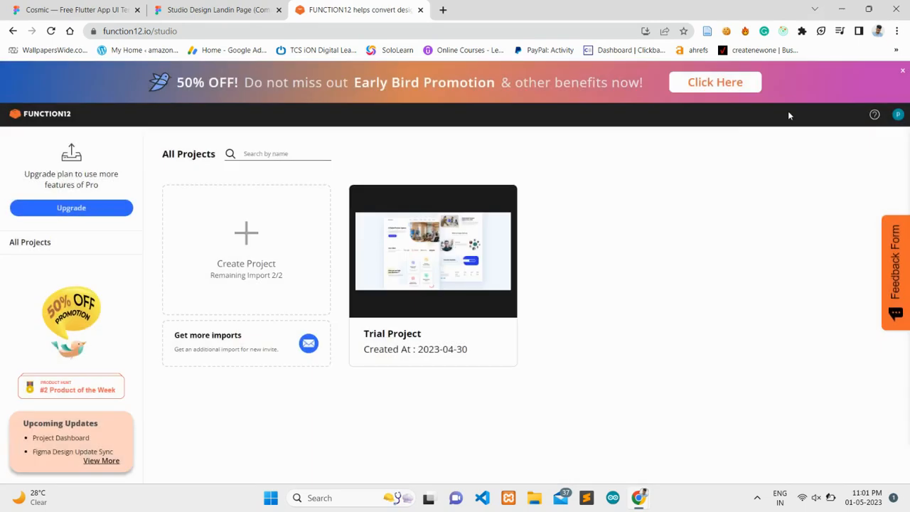
Start a new project and enter the URL of the Studio Design Landin Page Figma file as its source
left_click(242, 230)
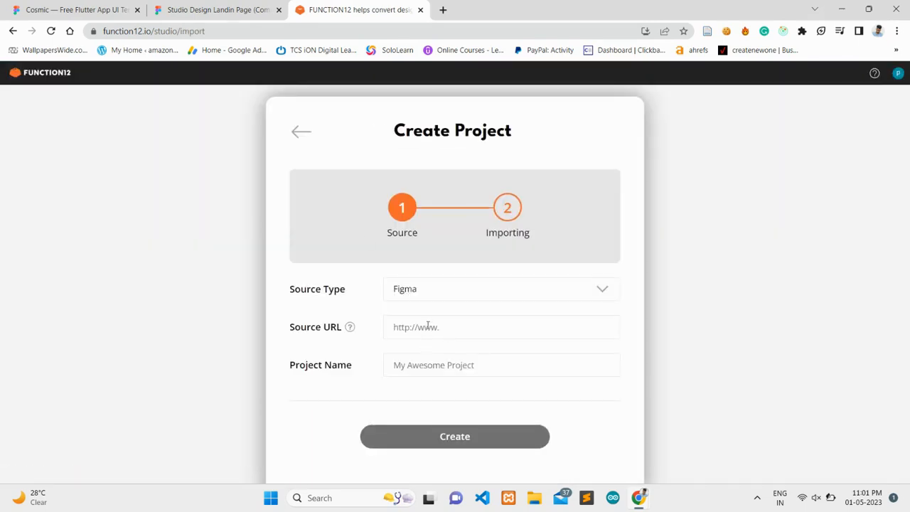
left_click(230, 10)
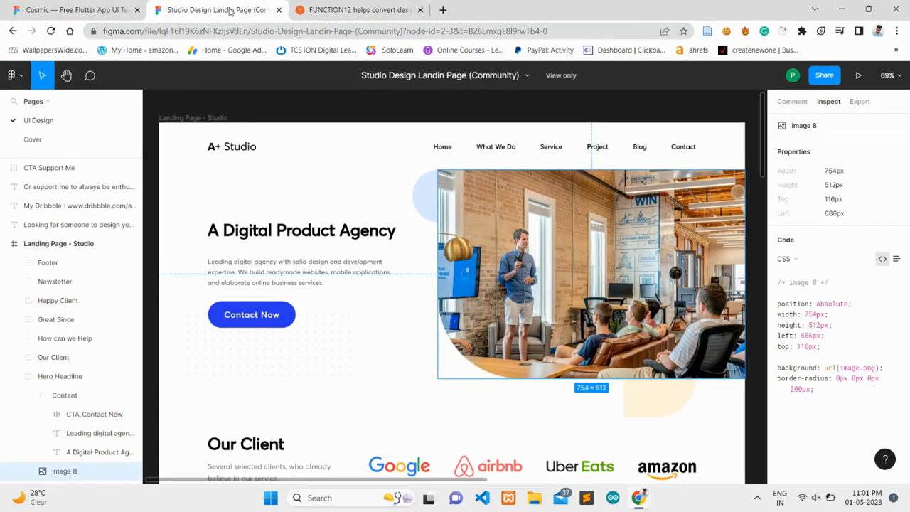
left_click(258, 30)
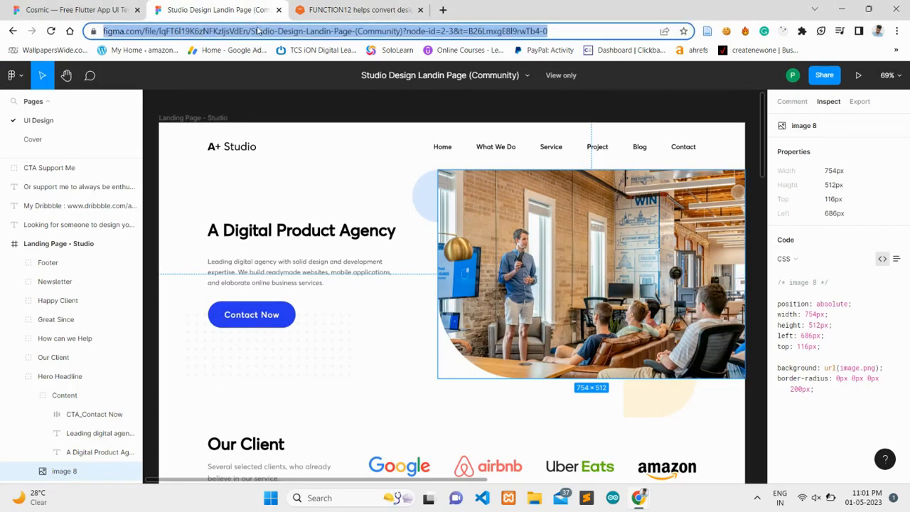
left_click(321, 10)
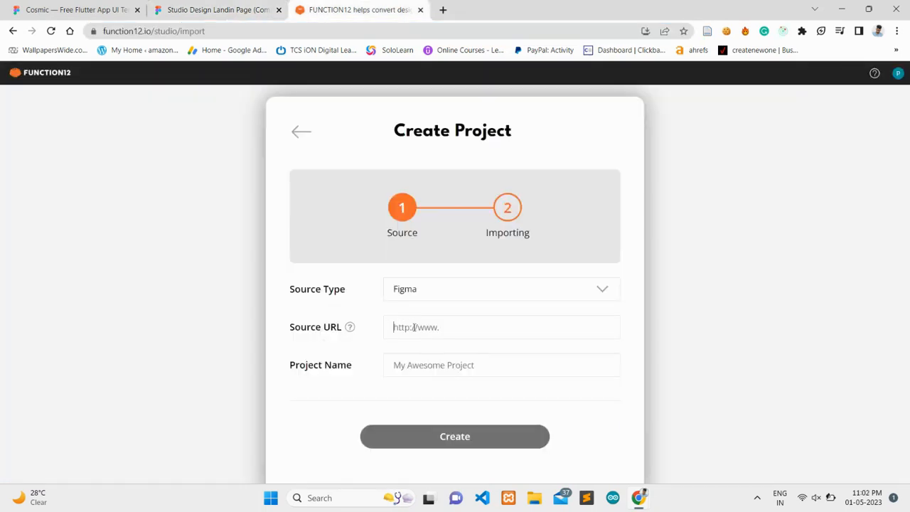
left_click(415, 327)
key("ctrl+v")
Name the project "figma to html" and create it, allowing function12 to access the Figma account
left_click(421, 357)
type("figma")
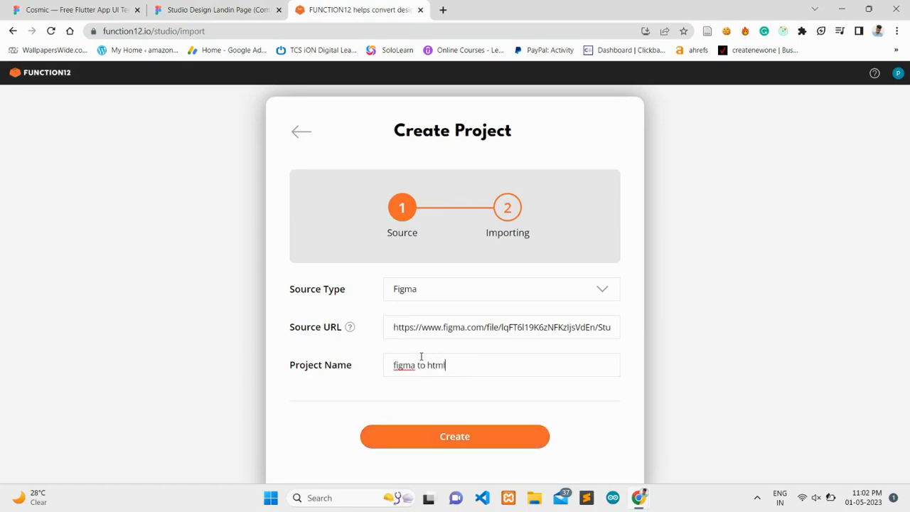
left_click(454, 437)
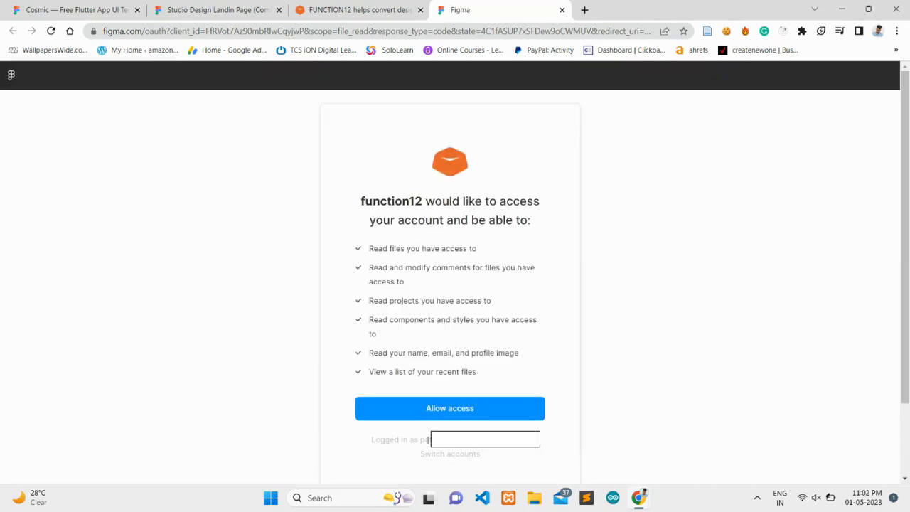
left_click(420, 411)
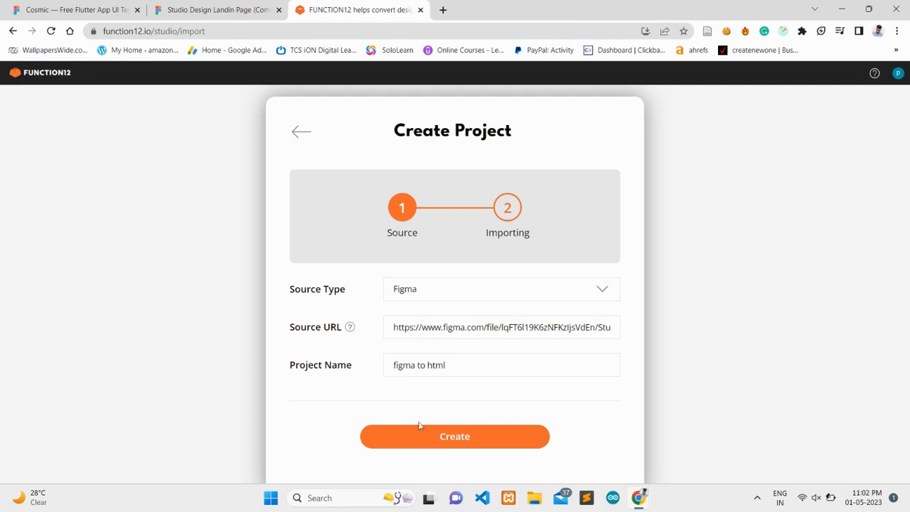
left_click(416, 439)
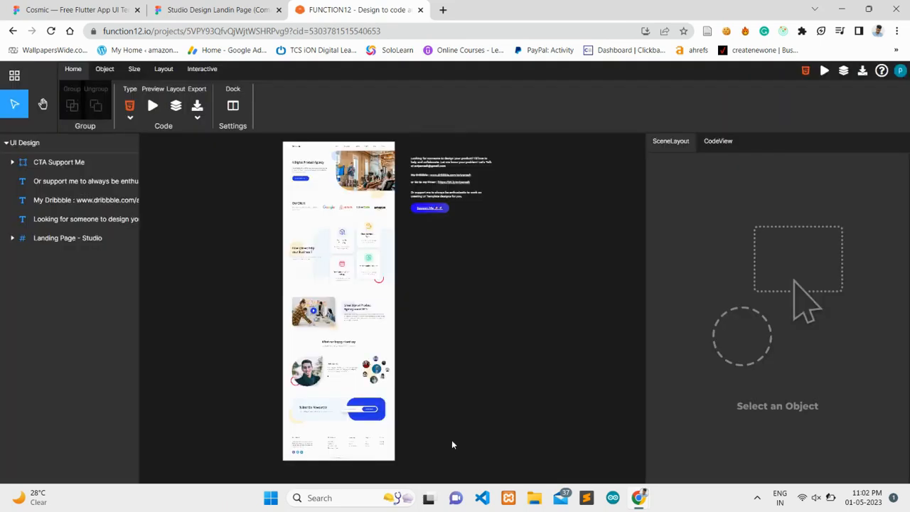
Select the Landing Page - Studio frame in the imported design to show its scene layout
scroll(394, 302, "up", 3, "ctrl")
scroll(395, 302, "up", 3)
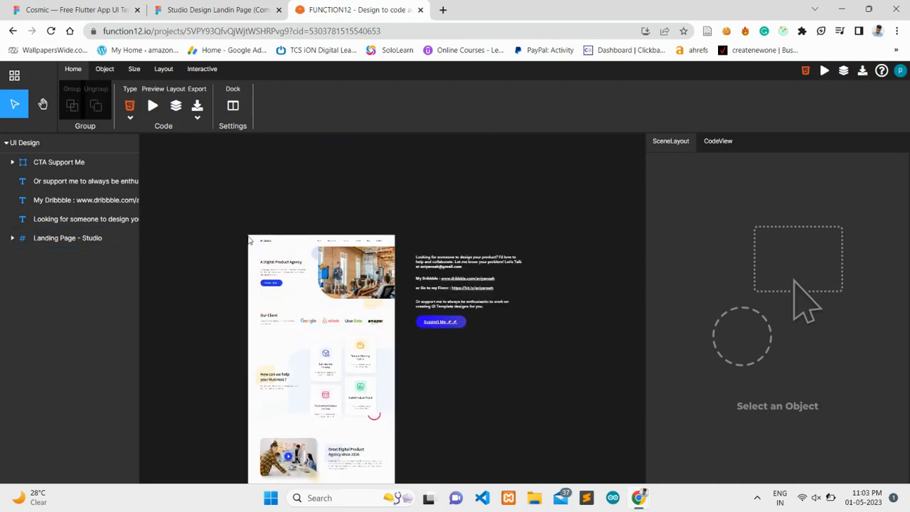
left_click(253, 242)
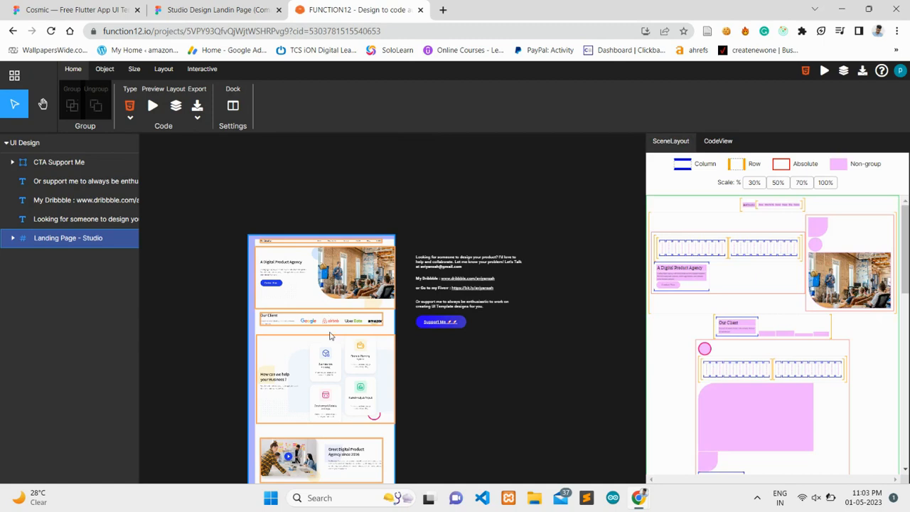
Examine the imported landing page's hero, client and business help sections and their layout groupings up close
scroll(330, 336, "down", 1)
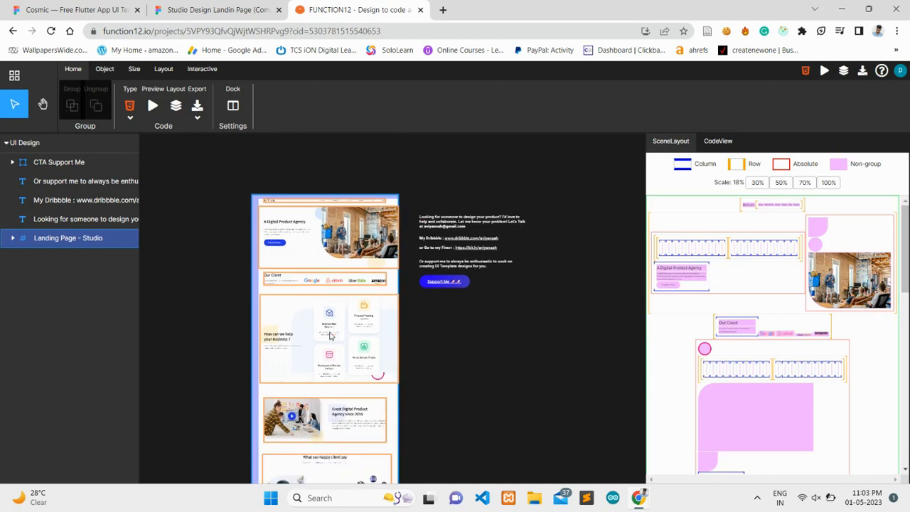
scroll(330, 336, "up", 1)
scroll(320, 239, "up", 1)
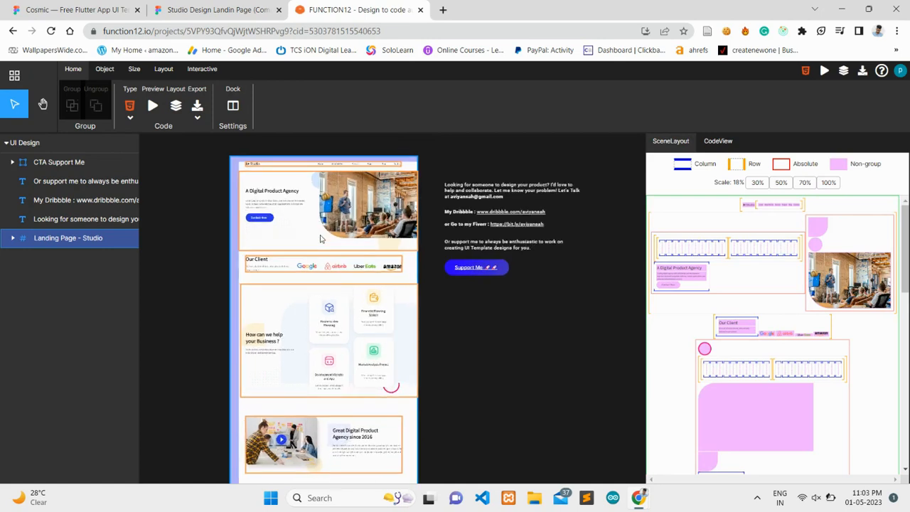
scroll(320, 240, "up", 1)
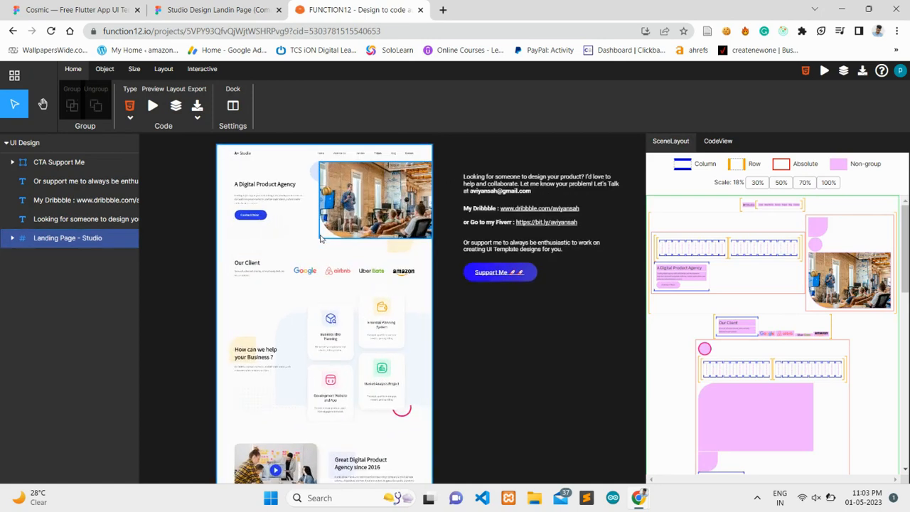
scroll(321, 240, "up", 1)
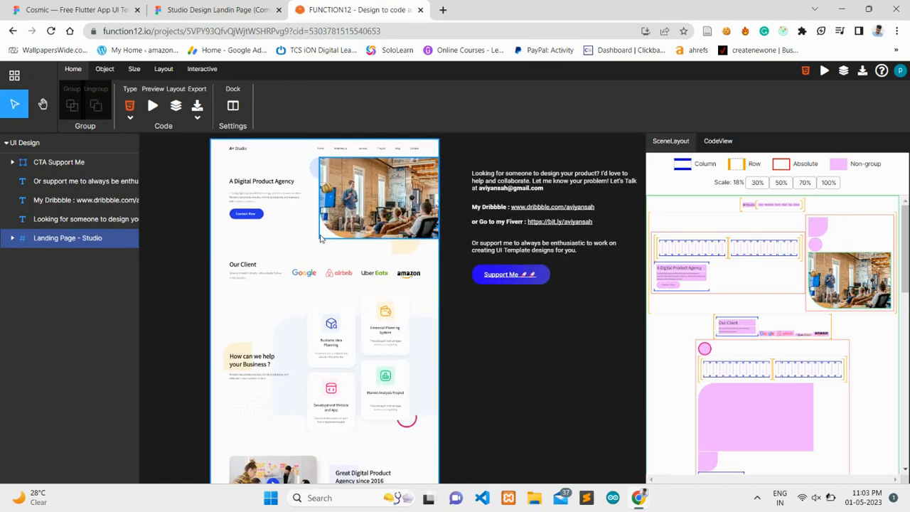
scroll(320, 240, "up", 1)
left_click_drag(269, 251, 298, 300)
scroll(331, 290, "up", 1)
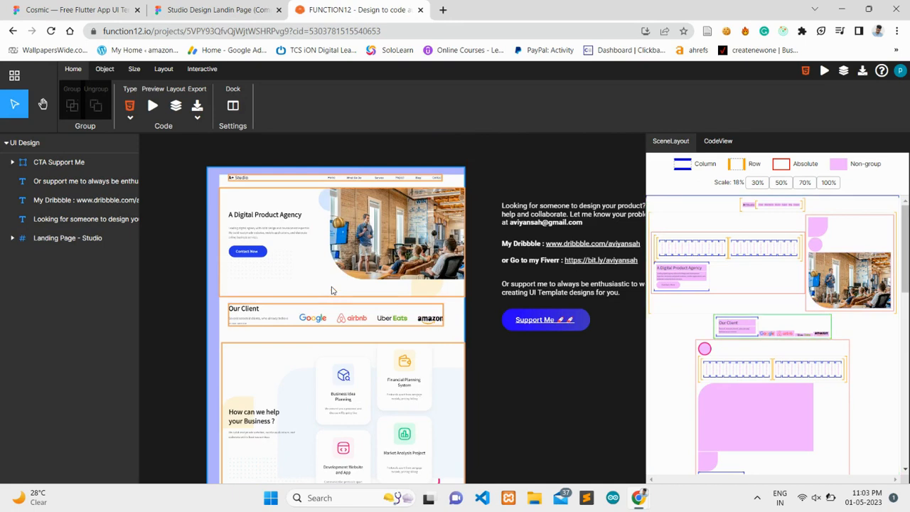
scroll(331, 290, "up", 4)
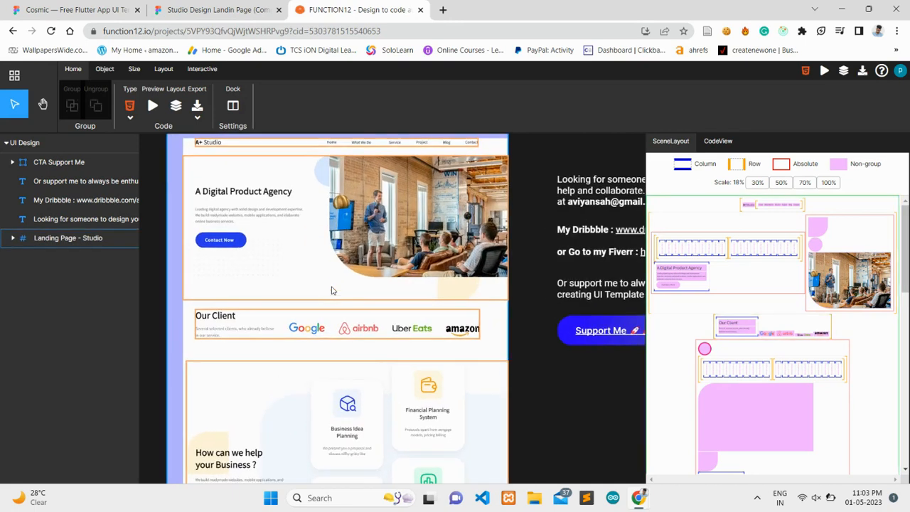
scroll(331, 290, "up", 2)
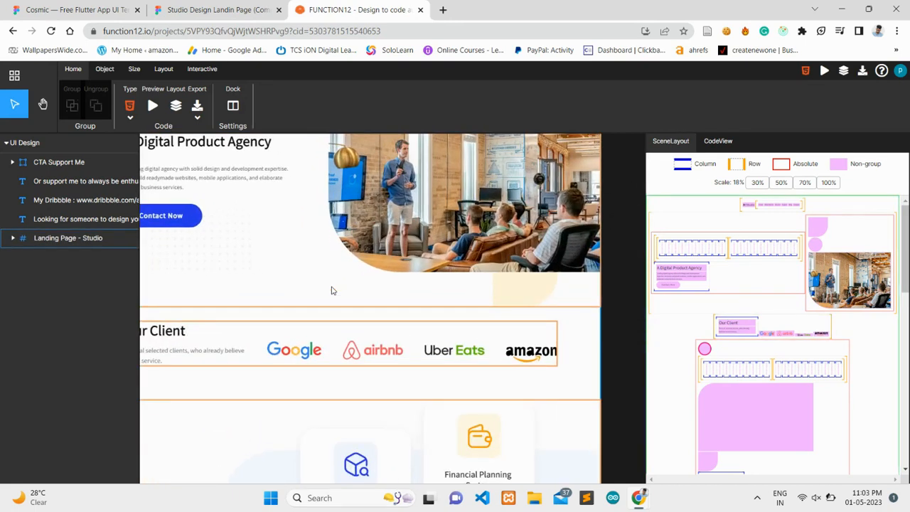
left_click(327, 230)
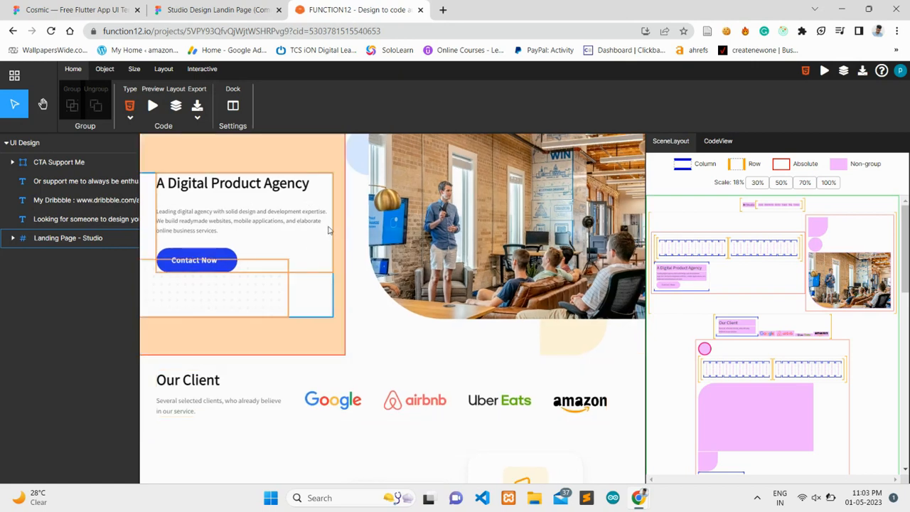
scroll(328, 229, "up", 3)
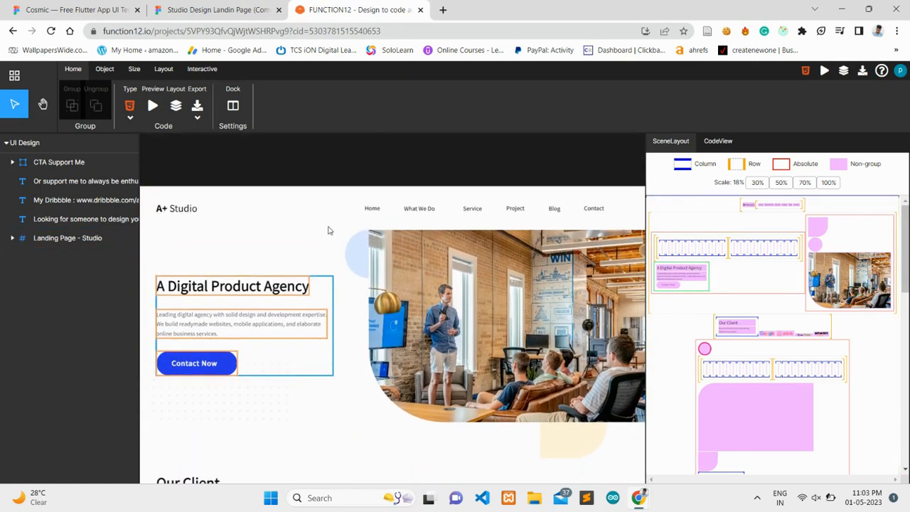
Export the landing page design as HTML code
left_click(131, 122)
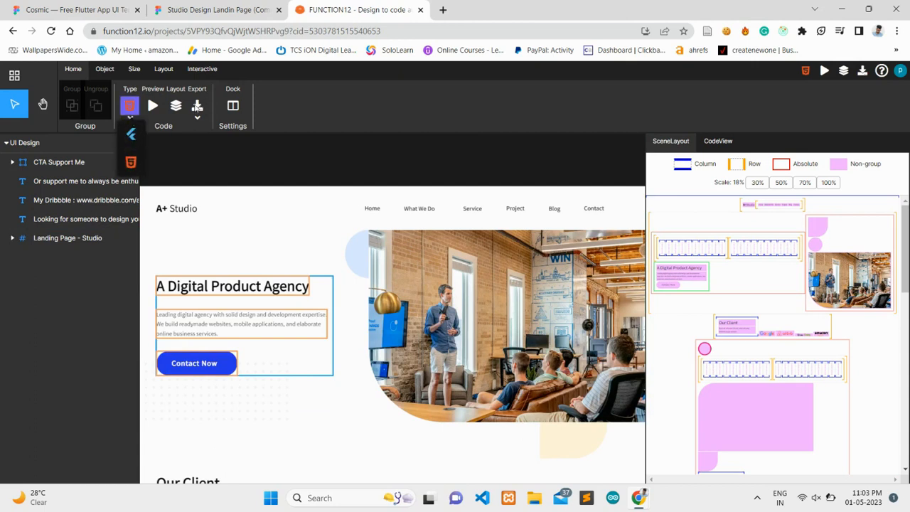
left_click(197, 119)
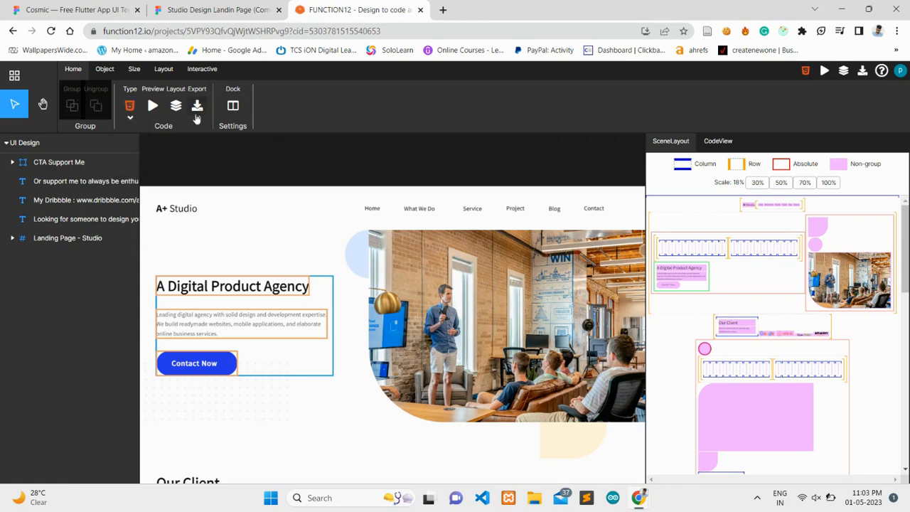
left_click(197, 119)
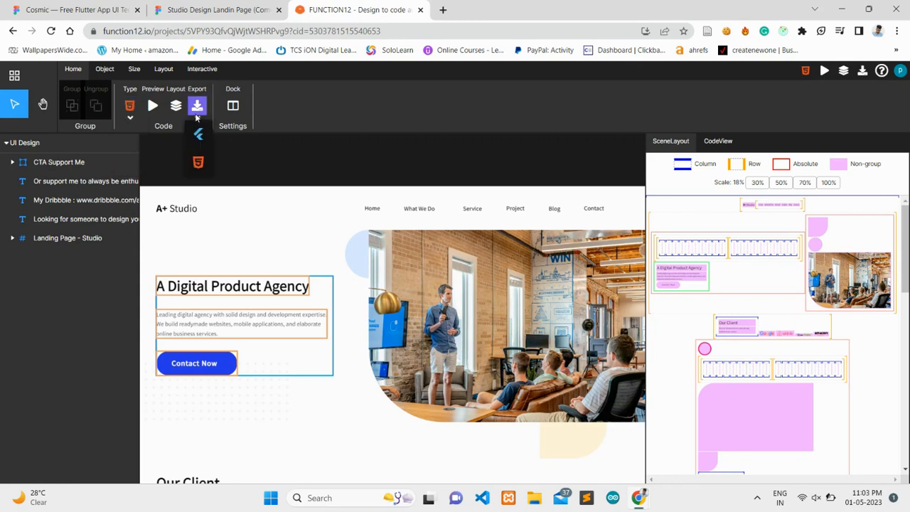
left_click(199, 165)
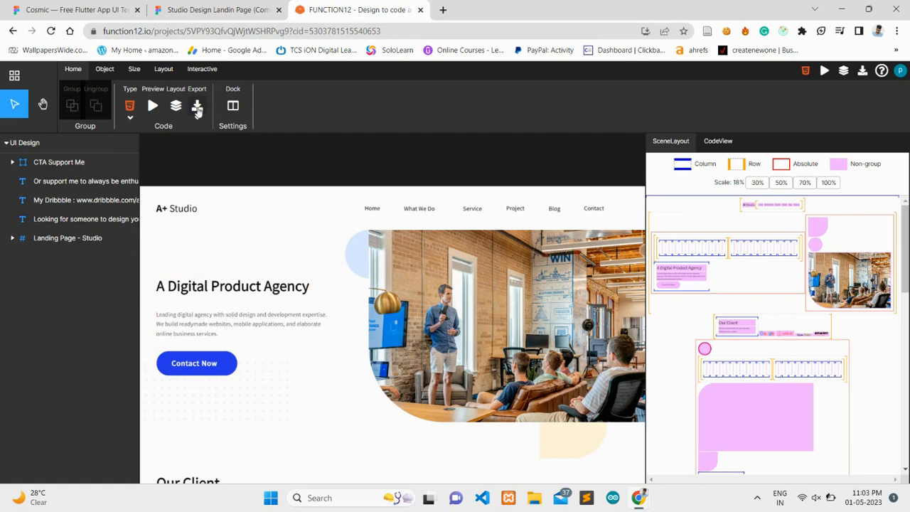
left_click(198, 111)
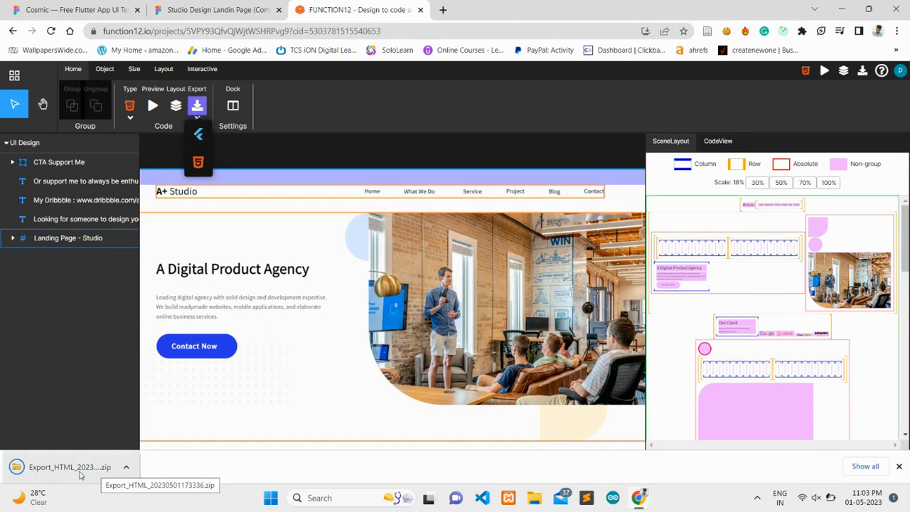
left_click(79, 477)
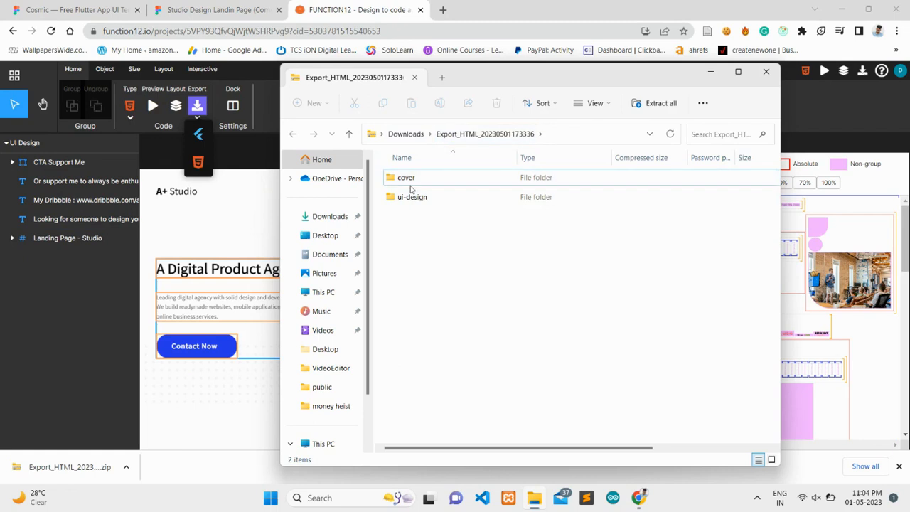
left_click(419, 137)
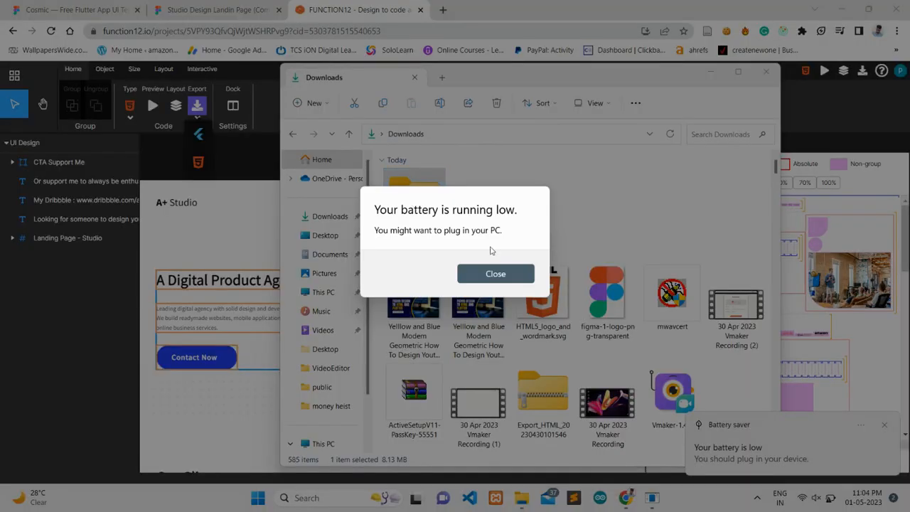
left_click(487, 274)
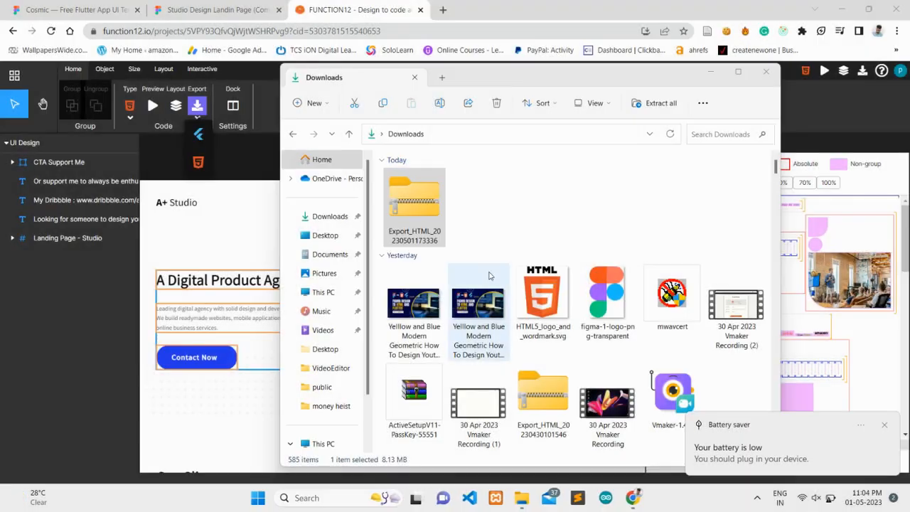
right_click(409, 212)
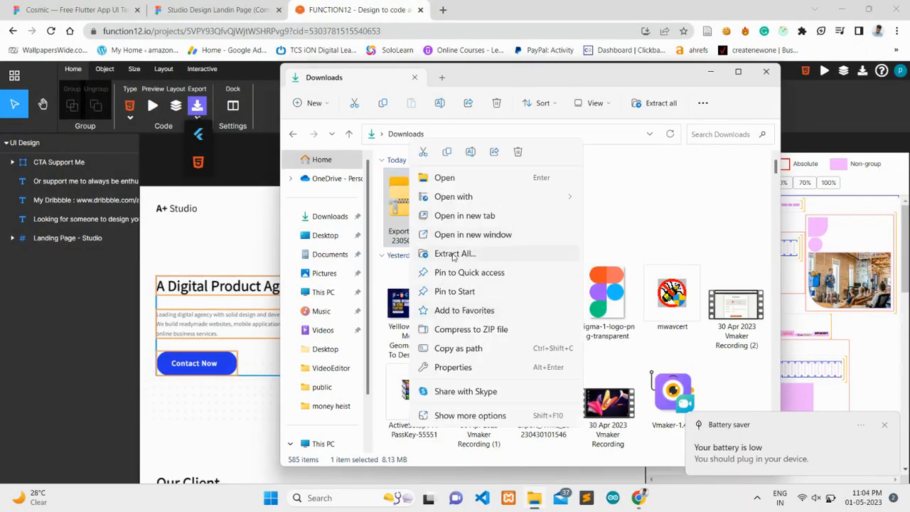
left_click(454, 254)
left_click(548, 368)
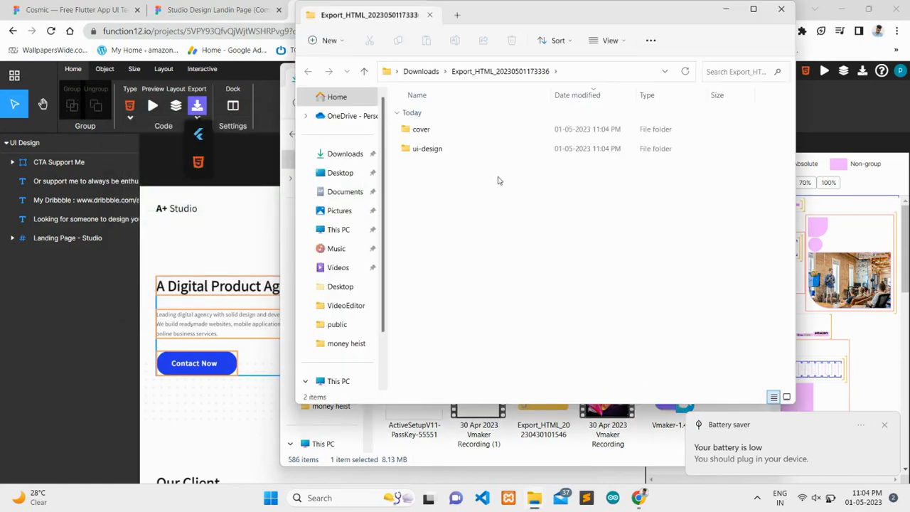
left_click(421, 74)
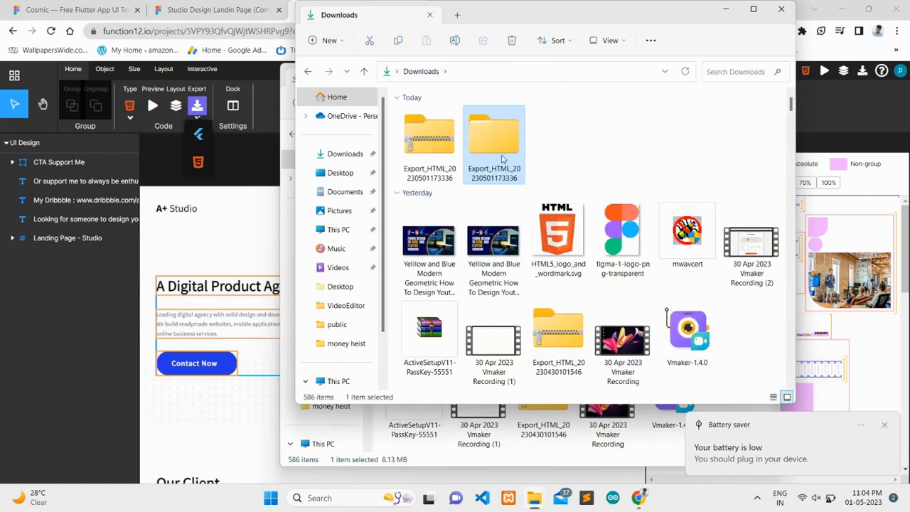
right_click(502, 158)
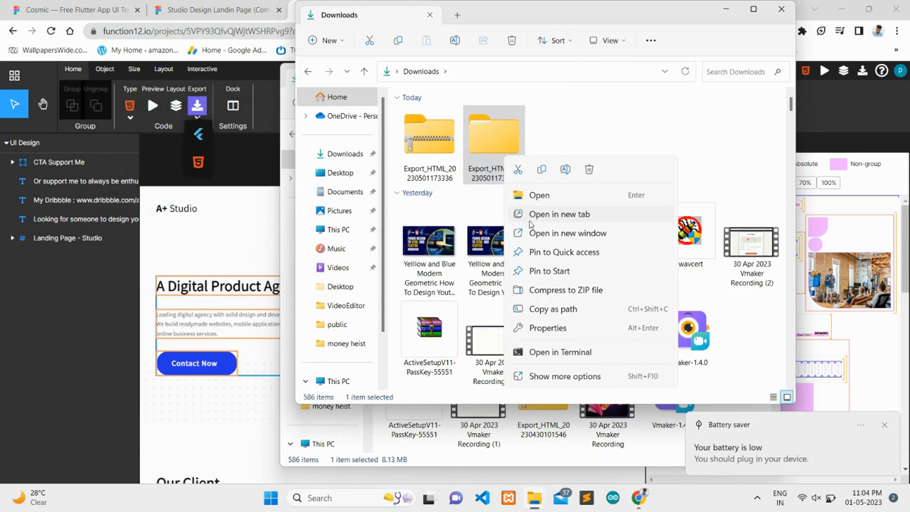
left_click(539, 352)
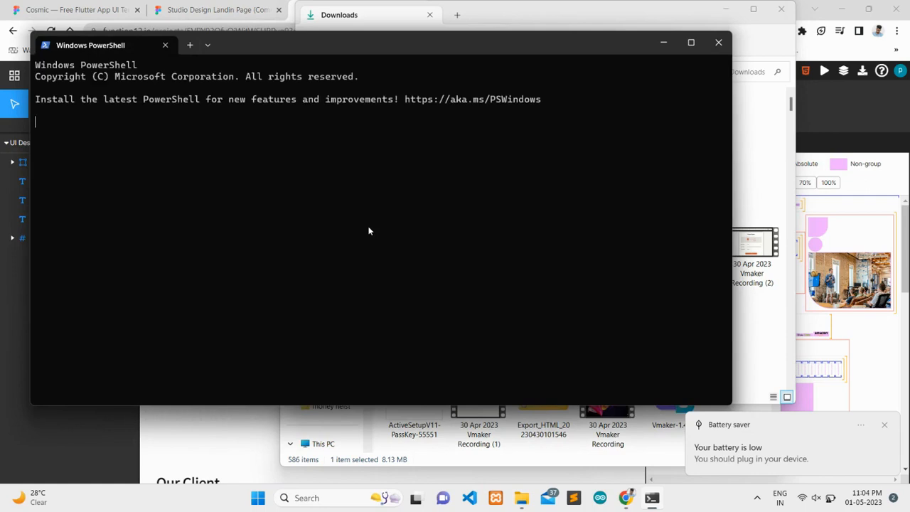
type("code .")
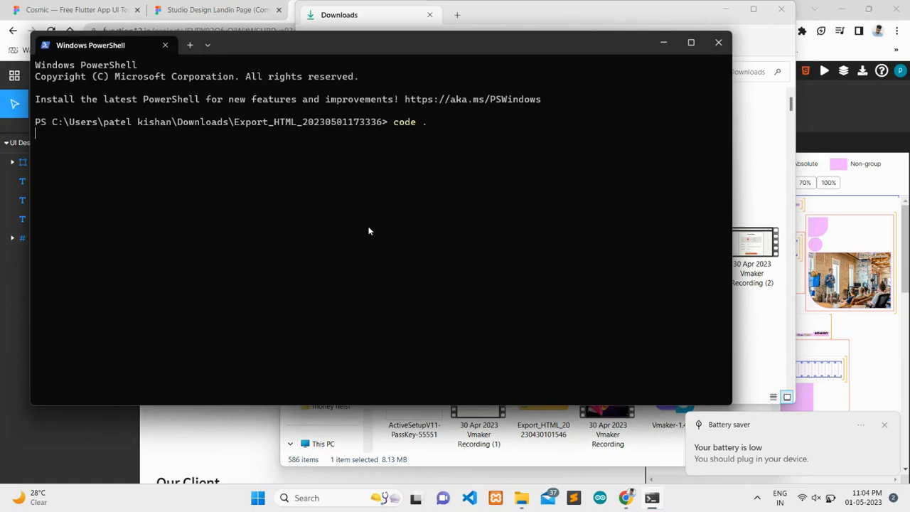
key("Return")
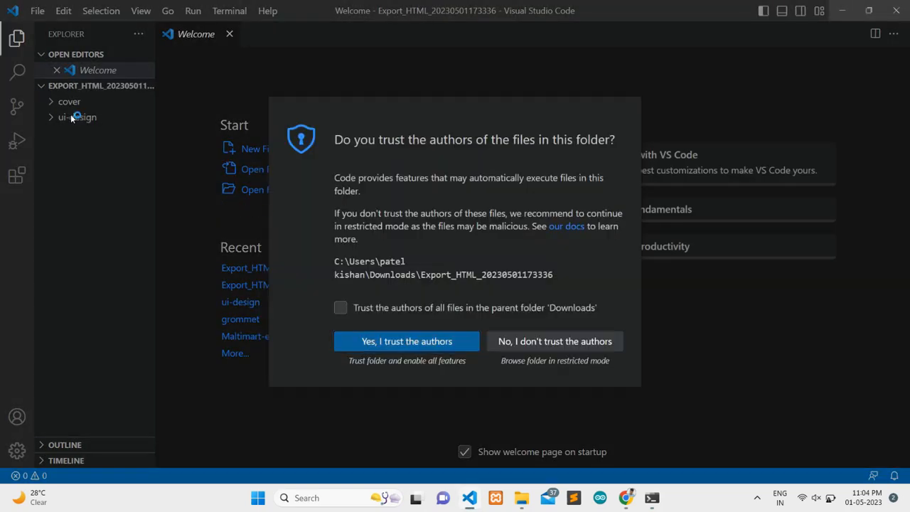
left_click(407, 341)
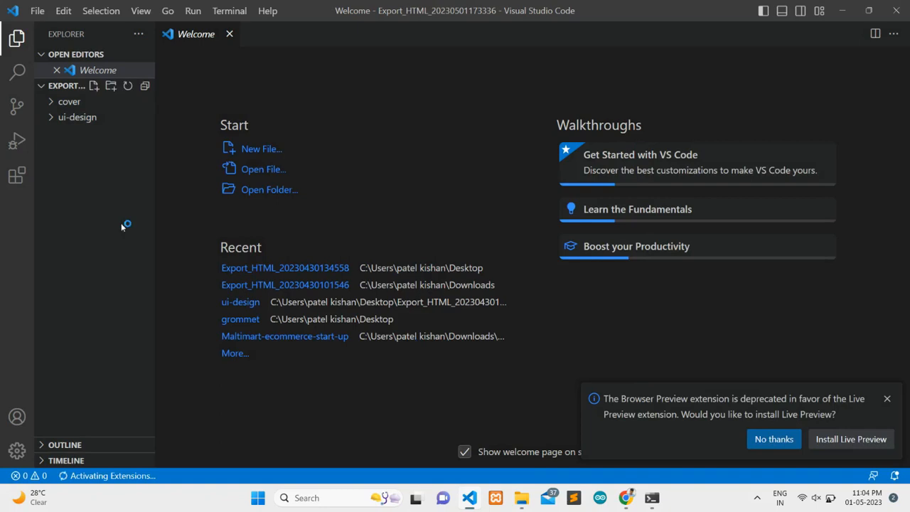
Examine the exported HTML files in the ui-design folder, reading through the markup of landing-page-studio.html
left_click(64, 118)
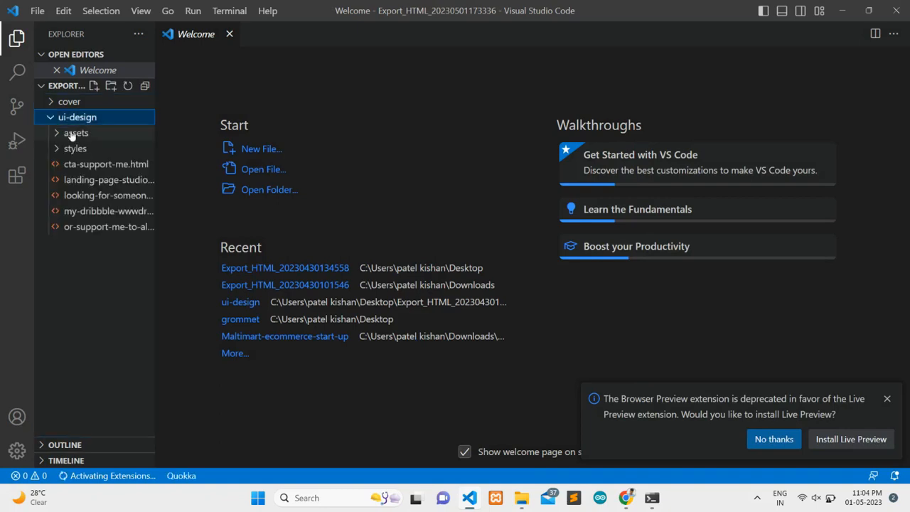
left_click(68, 165)
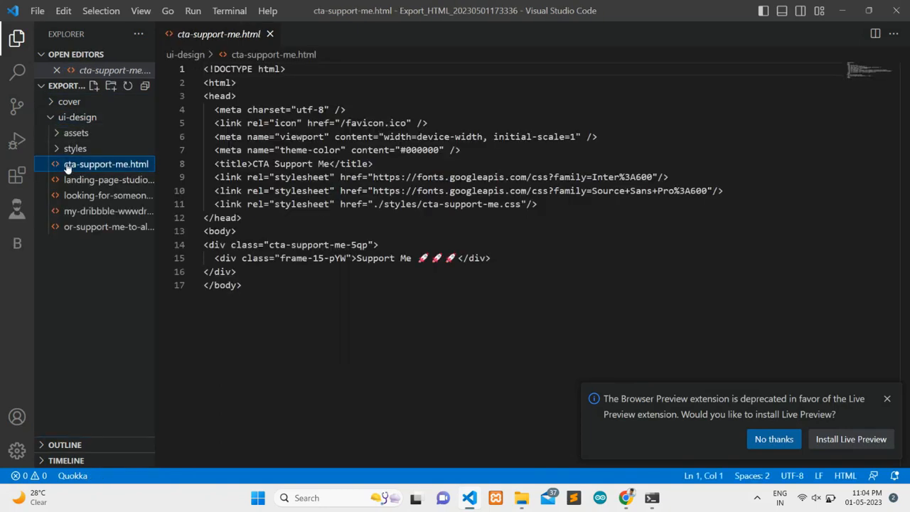
left_click(93, 182)
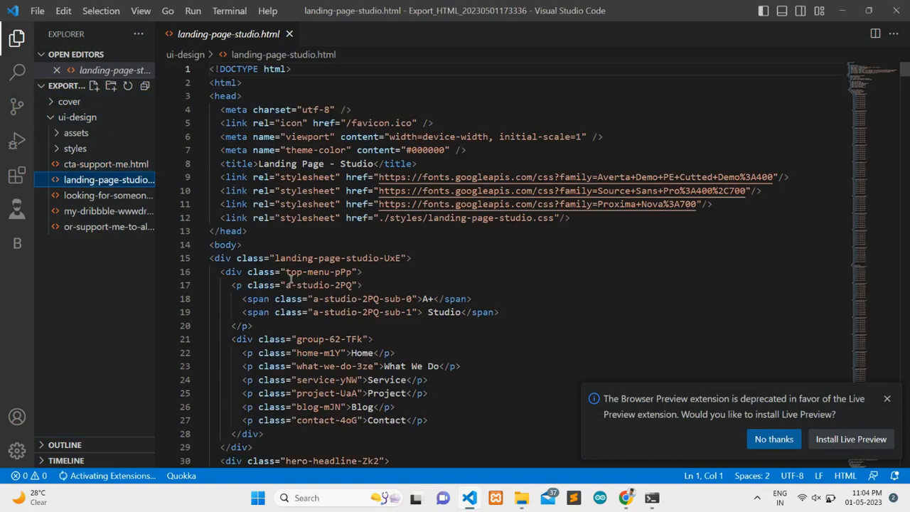
scroll(290, 278, "down", 5)
scroll(290, 278, "down", 20)
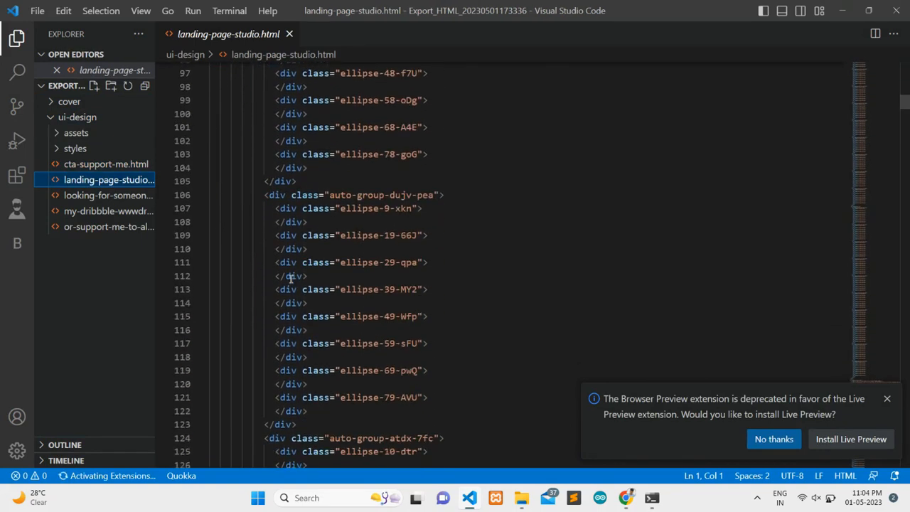
scroll(290, 280, "down", 20)
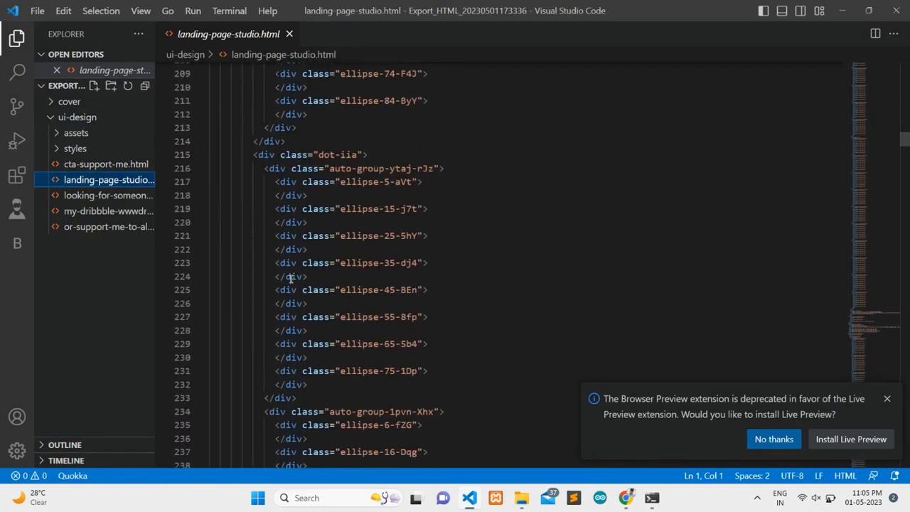
scroll(291, 278, "down", 5)
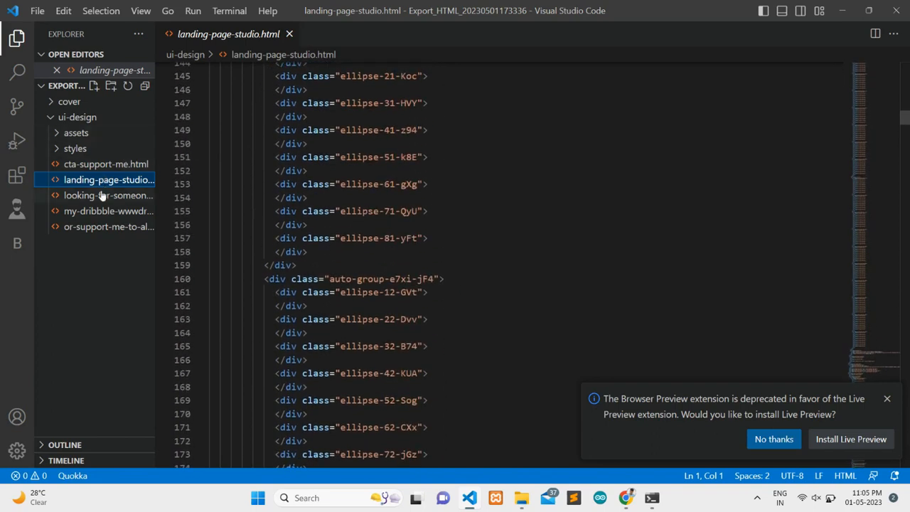
left_click(102, 195)
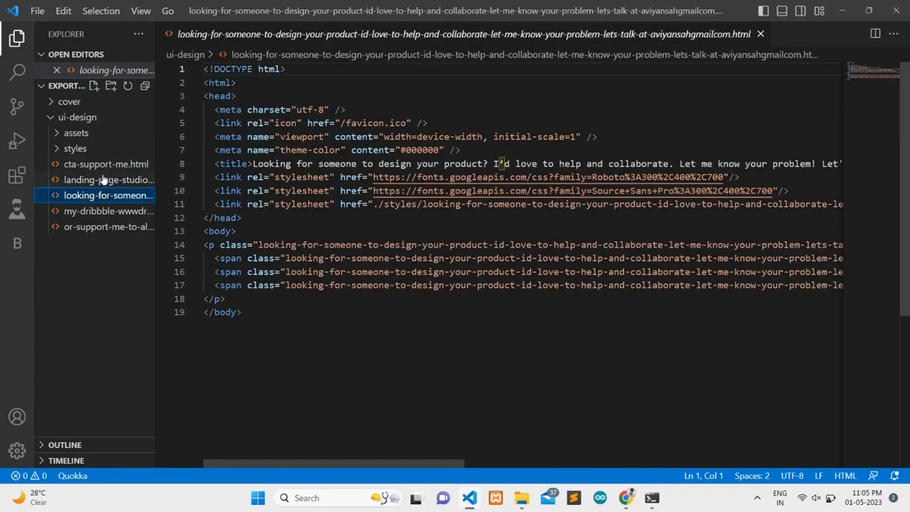
Open landing-page-studio.html from the ui-design folder with Live Server
left_click(103, 180)
right_click(465, 192)
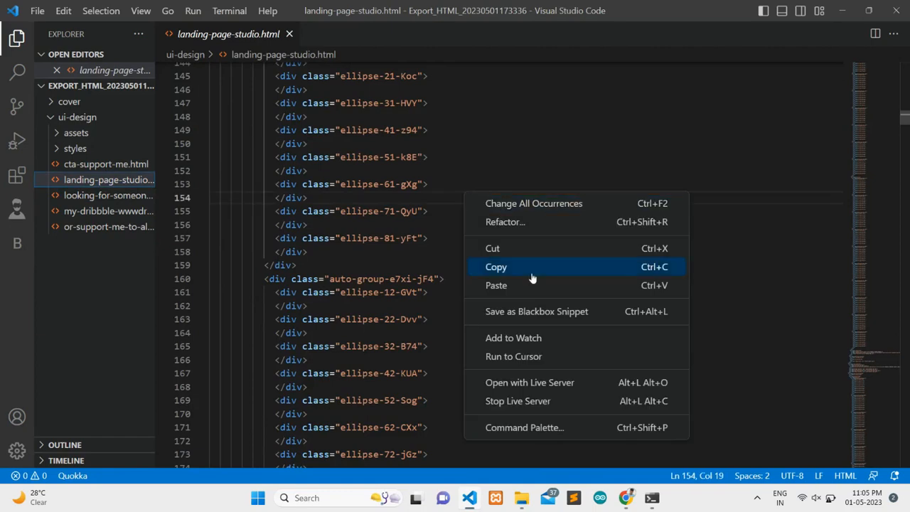
left_click(522, 383)
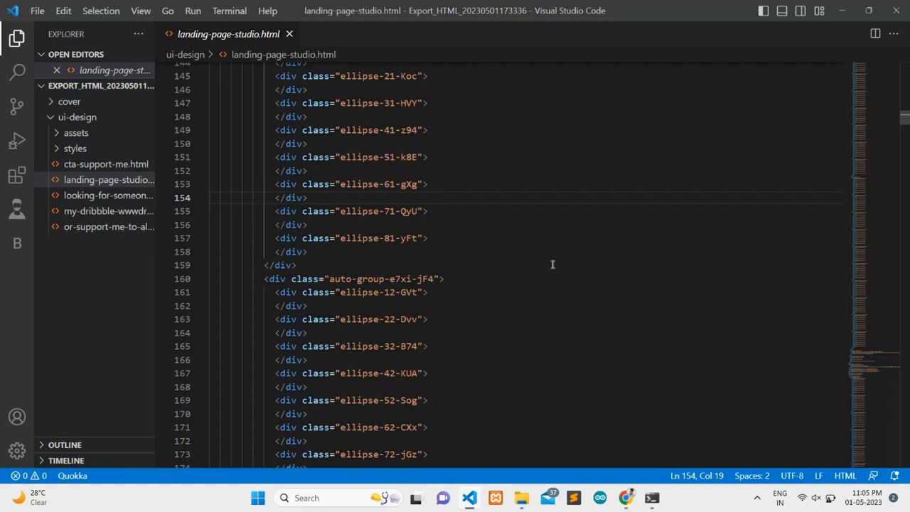
key("alt+l")
key("alt+o")
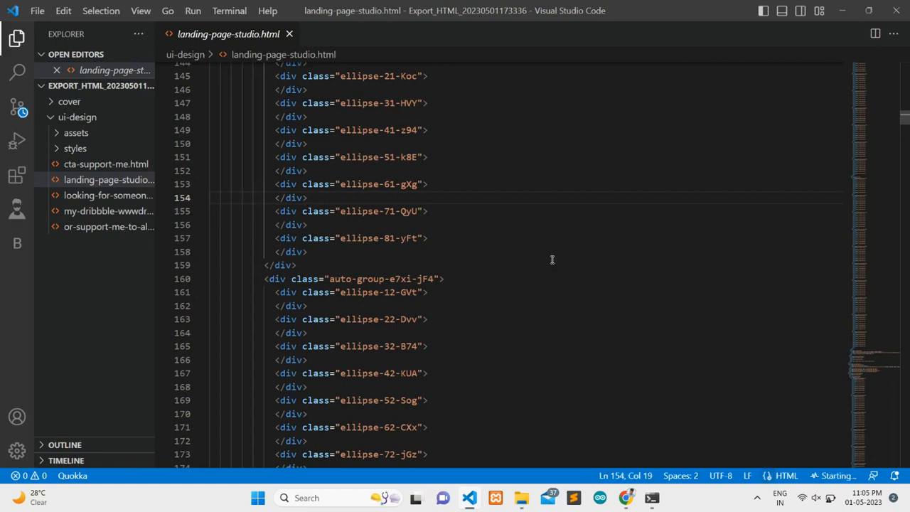